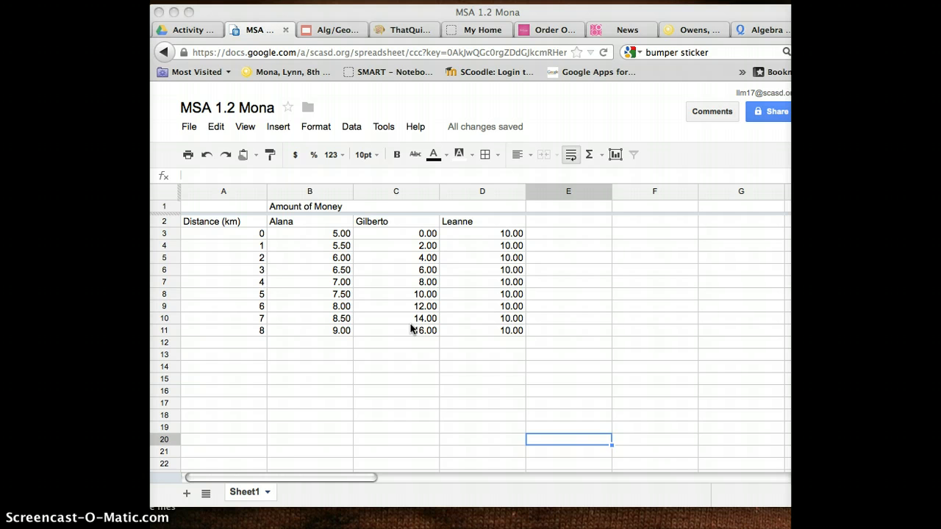
- Format the money amounts in B3:D11 as currency with two decimals ($1,000.12)
click(385, 239)
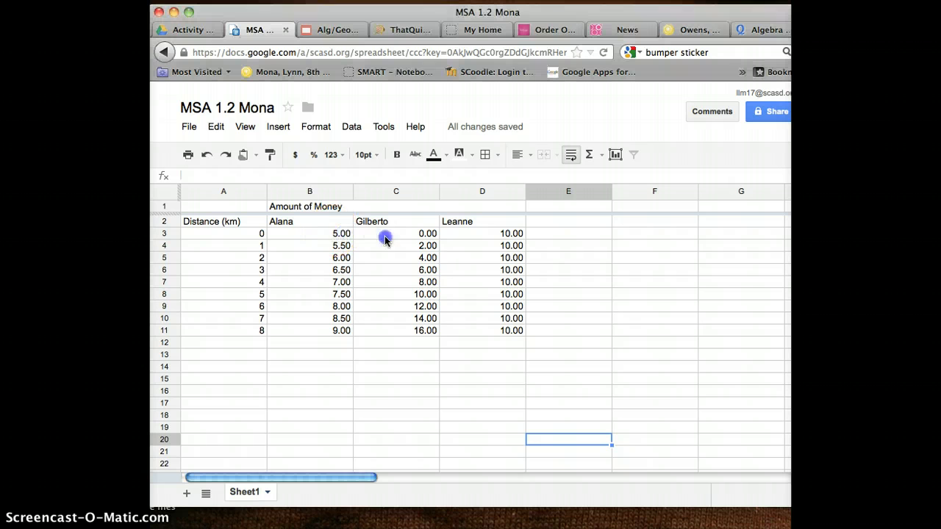
drag(419, 243, 464, 269)
drag(466, 330, 330, 235)
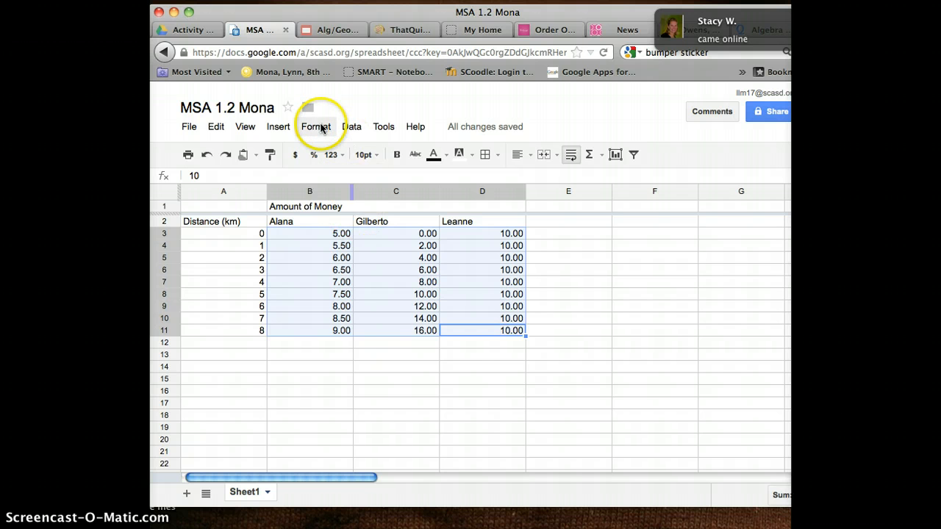
click(319, 127)
mouse_move(328, 150)
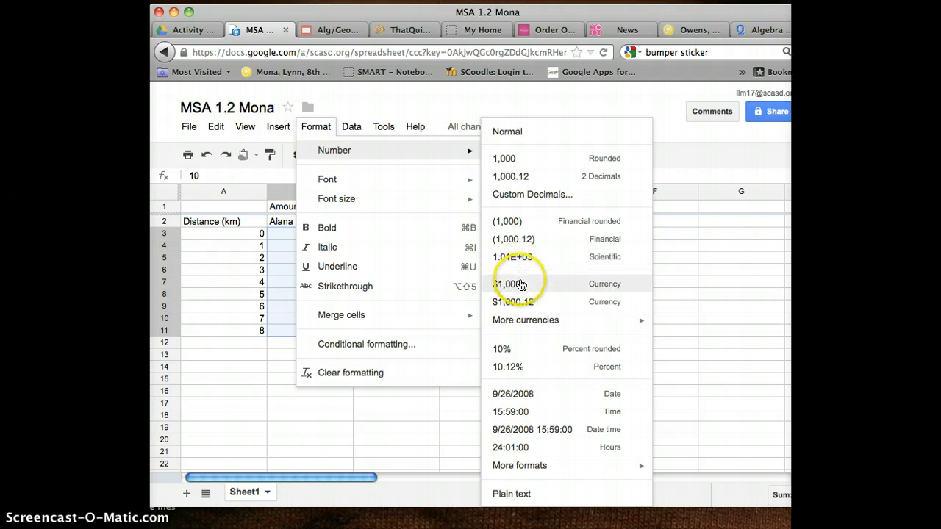
click(574, 310)
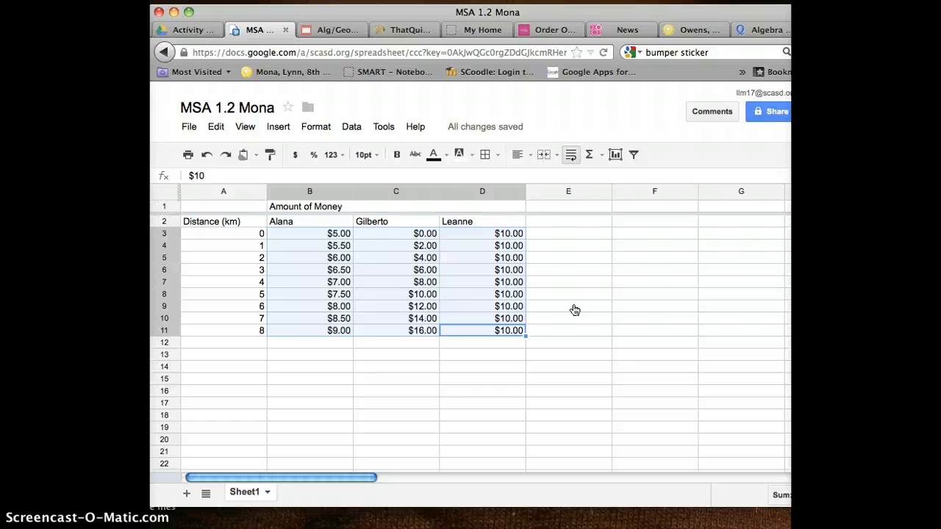
click(607, 401)
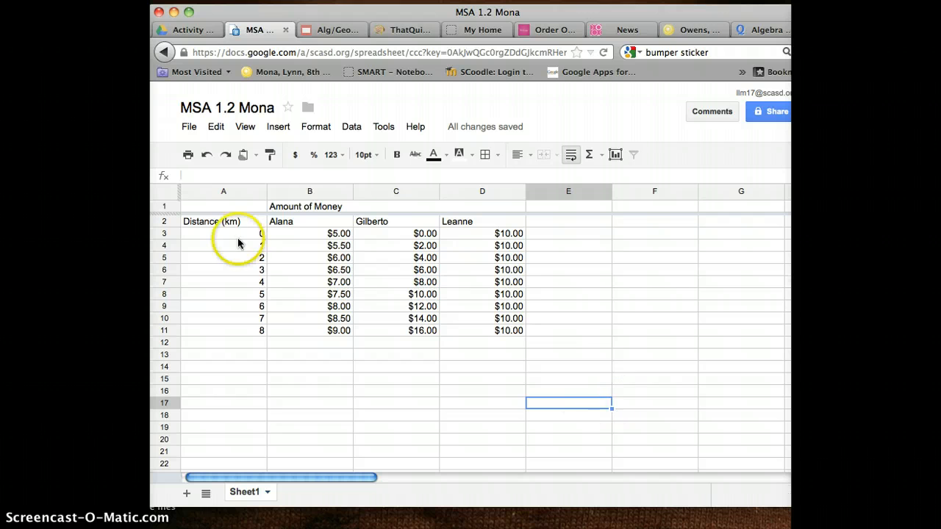
- Start a new chart from the data in A2:D11, including the header row
drag(236, 205, 476, 330)
click(280, 380)
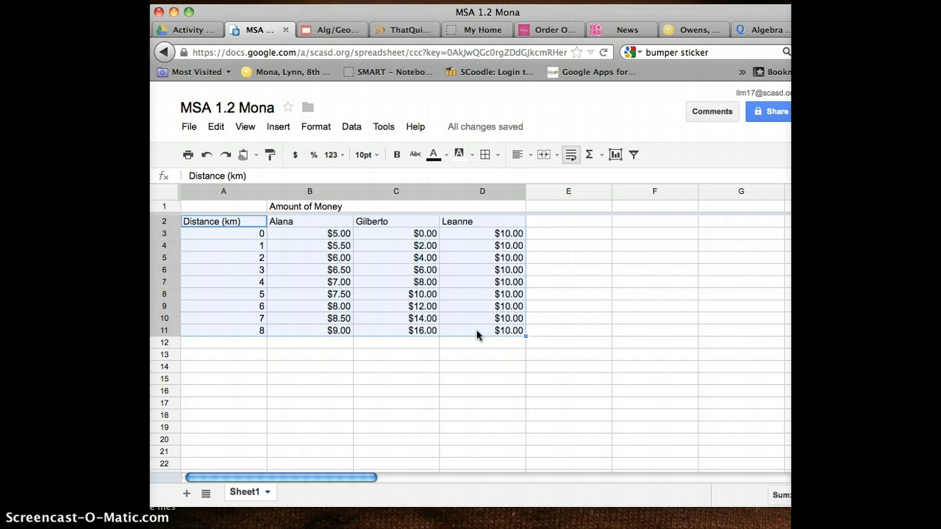
click(280, 127)
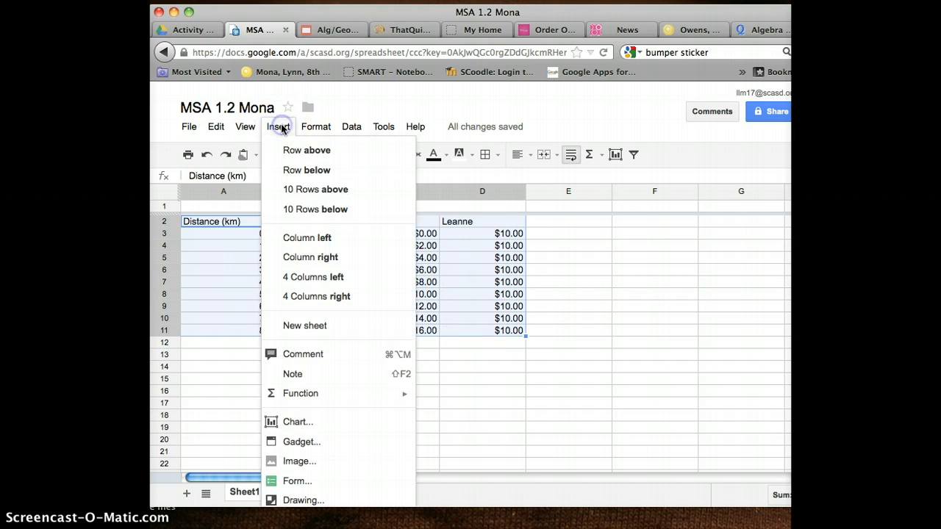
click(288, 423)
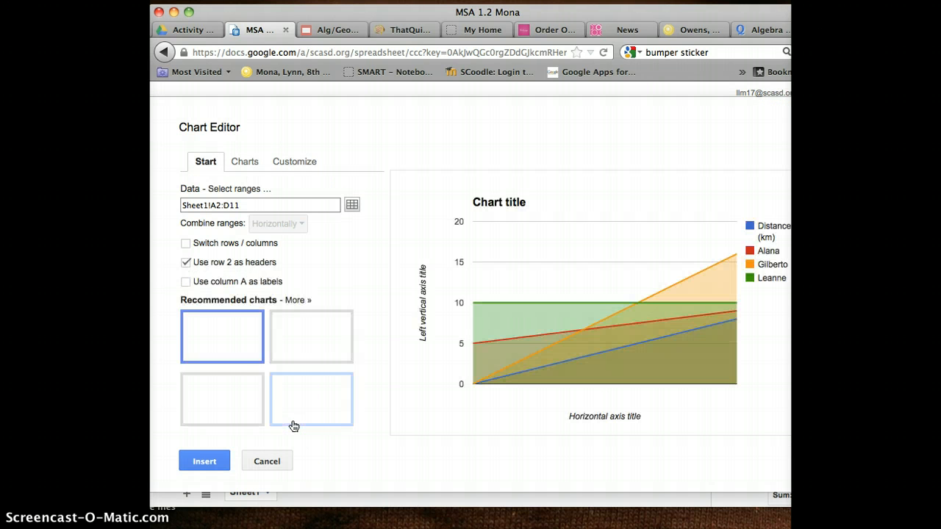
click(262, 358)
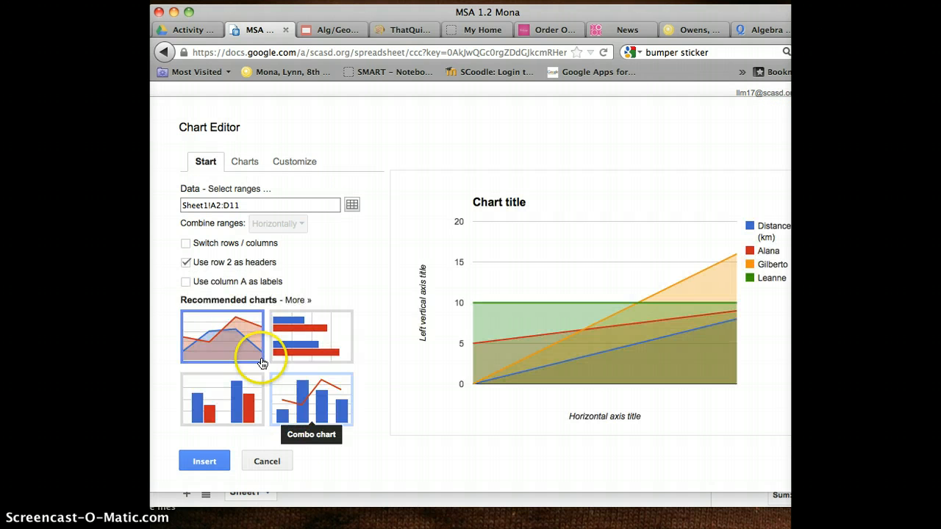
- Try the scatter chart type and settle on the standard line chart for the data
click(246, 162)
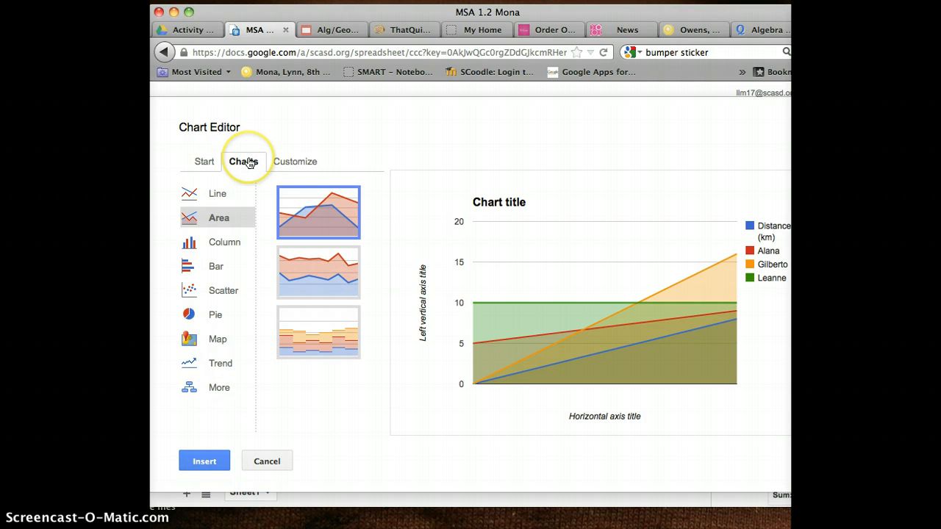
click(209, 292)
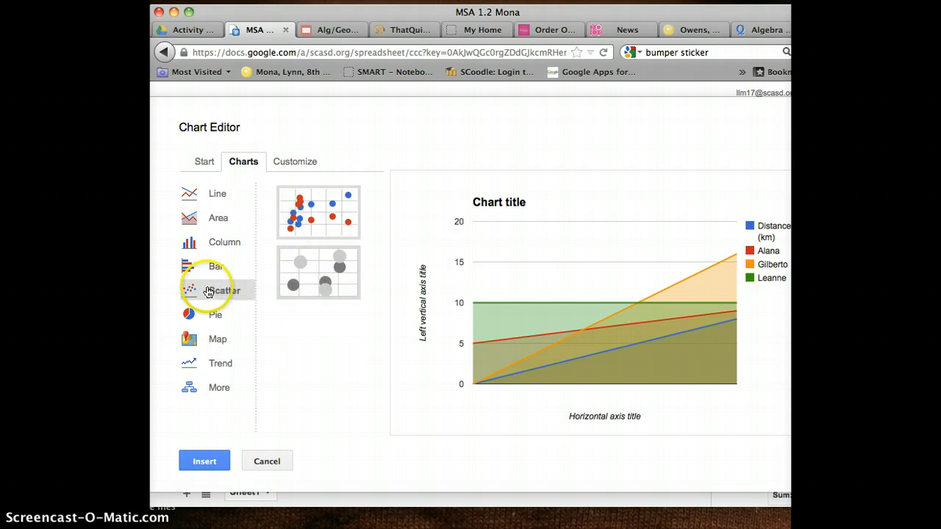
click(294, 225)
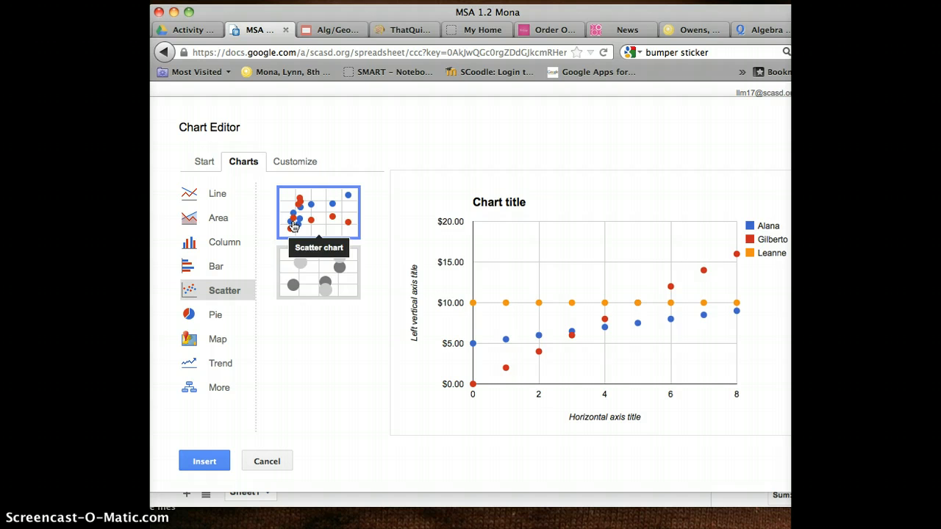
click(210, 193)
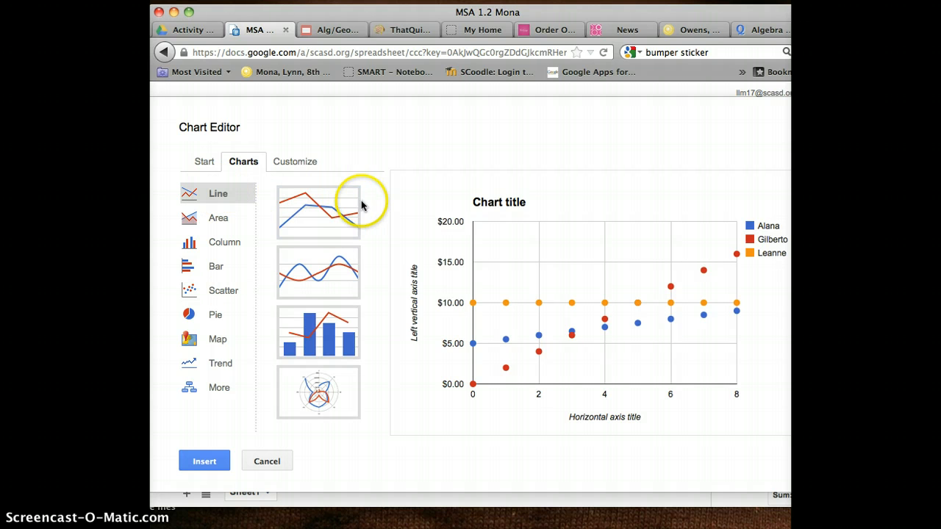
click(326, 219)
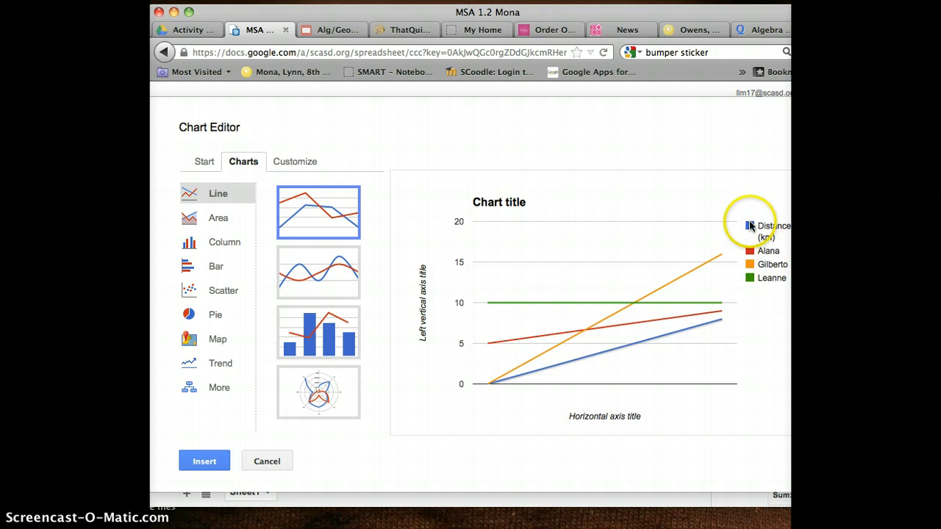
- Set the chart to use column A as labels so distance serves as the horizontal axis
click(211, 165)
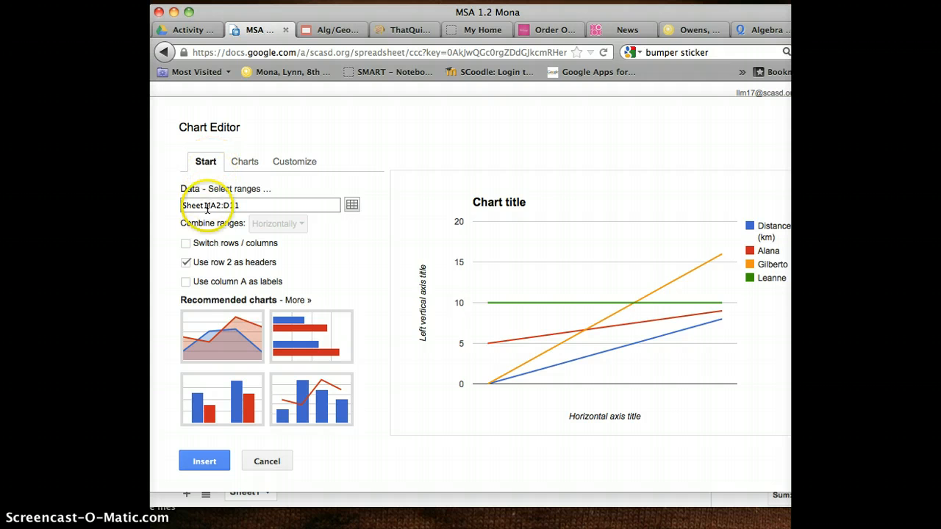
click(186, 287)
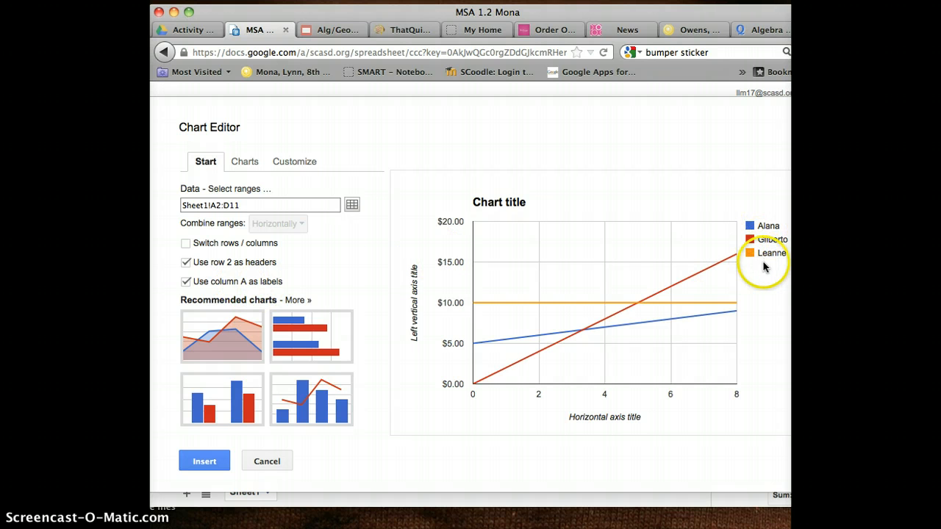
click(612, 416)
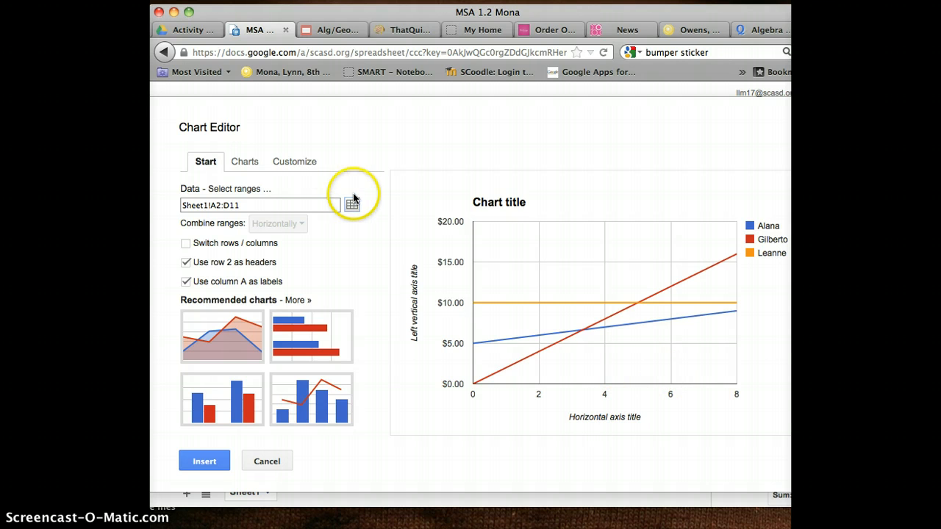
- Set the chart title to "Charity Walk"
click(310, 163)
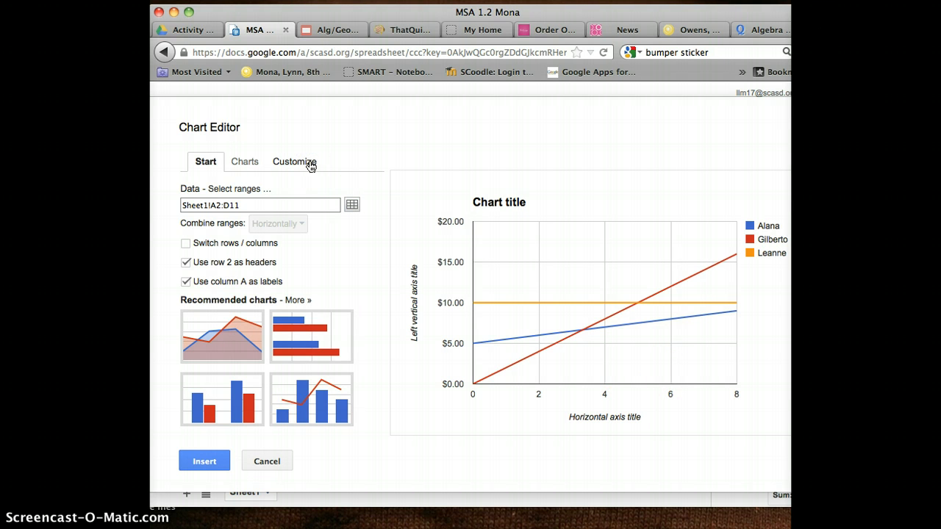
click(297, 164)
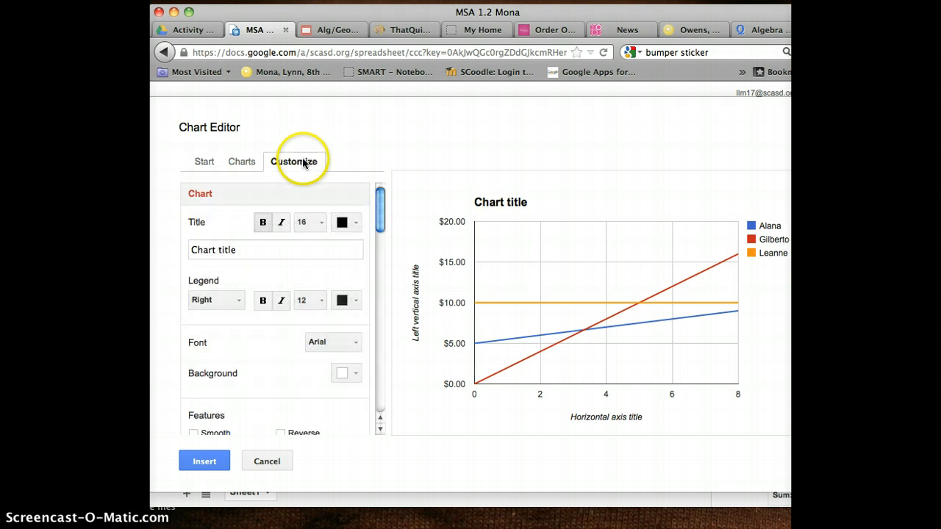
triple_click(267, 248)
text(Cha)
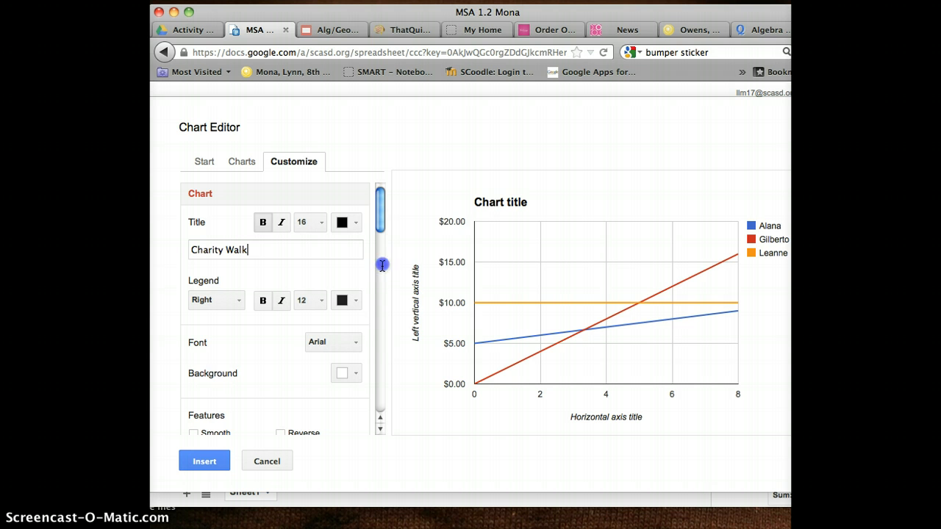
- Set the horizontal axis title to "Distance Walked (km)"
drag(382, 248, 380, 272)
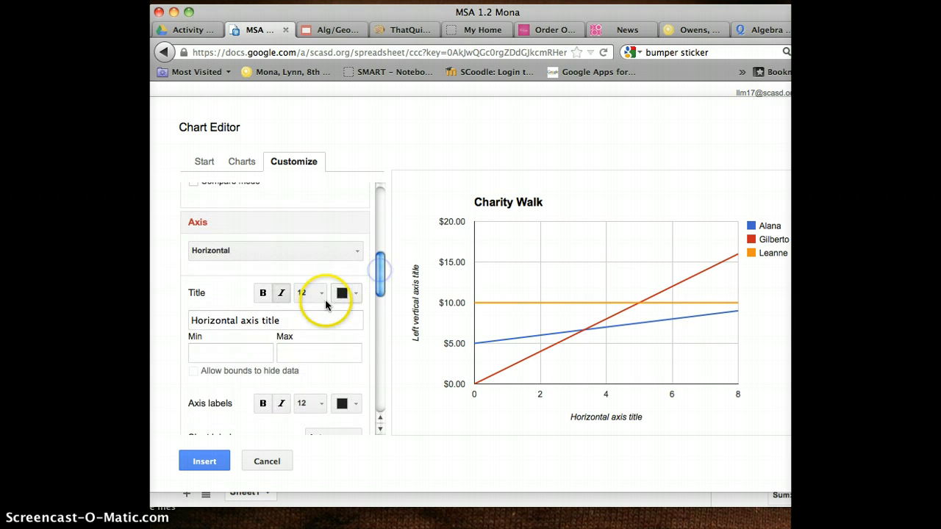
triple_click(312, 323)
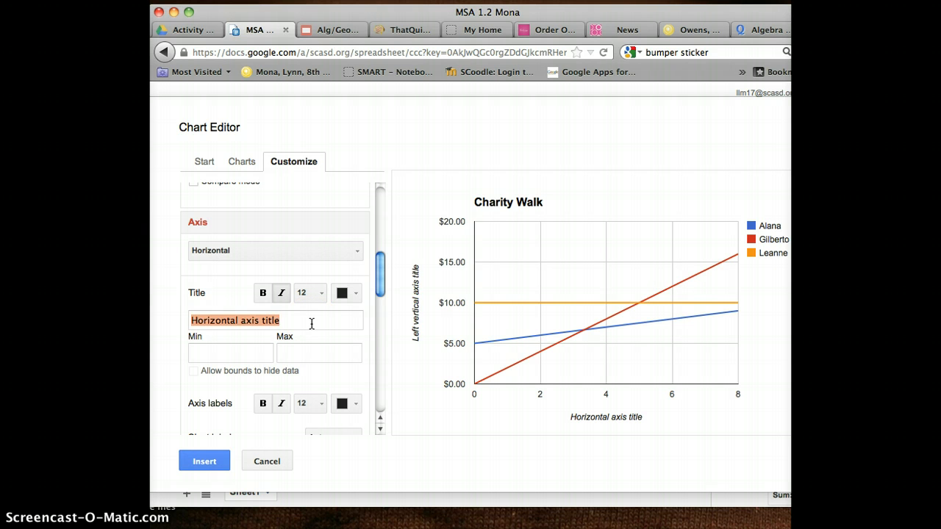
text(Distance Walked (km)
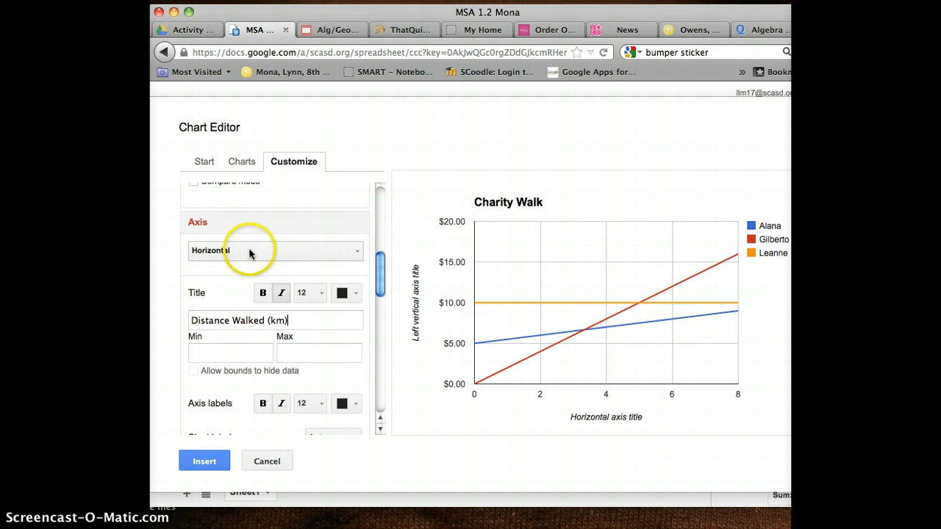
- Set the left vertical axis title to "Money earned ($)" and insert the finished chart into the sheet
click(353, 255)
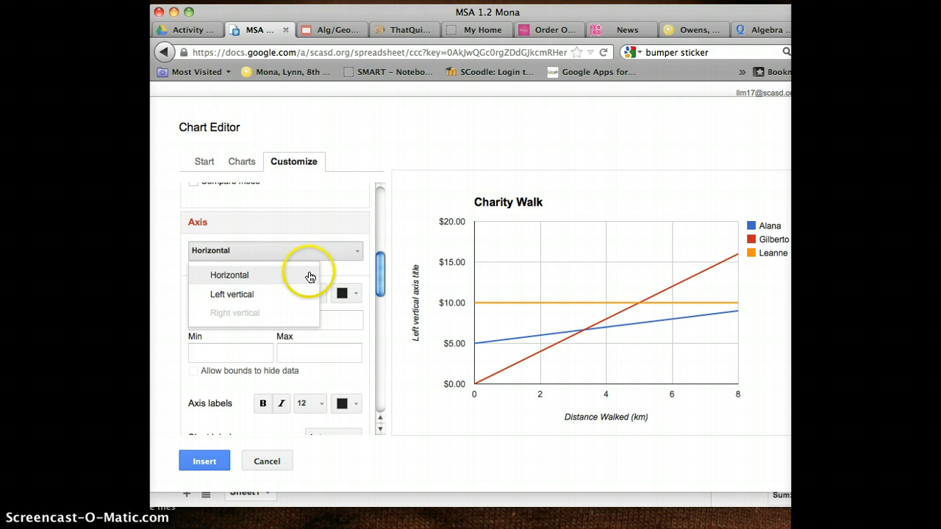
click(263, 295)
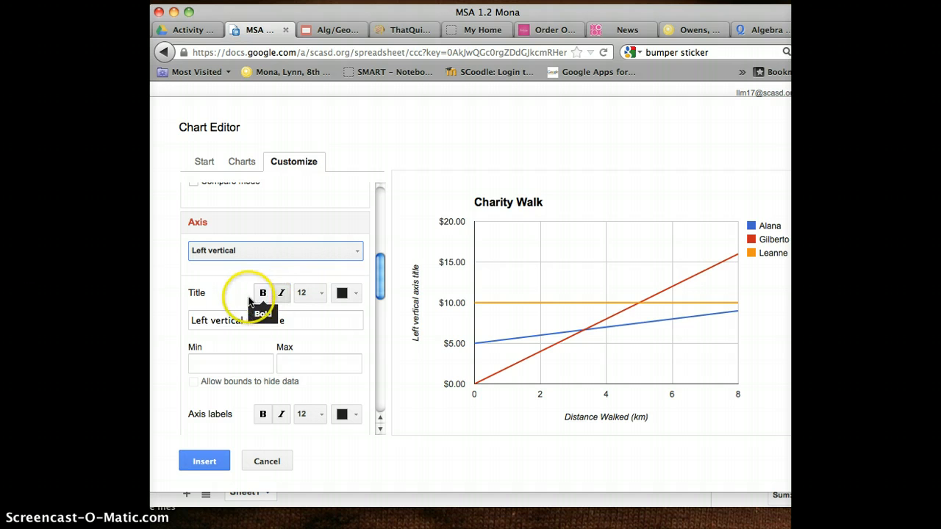
triple_click(240, 322)
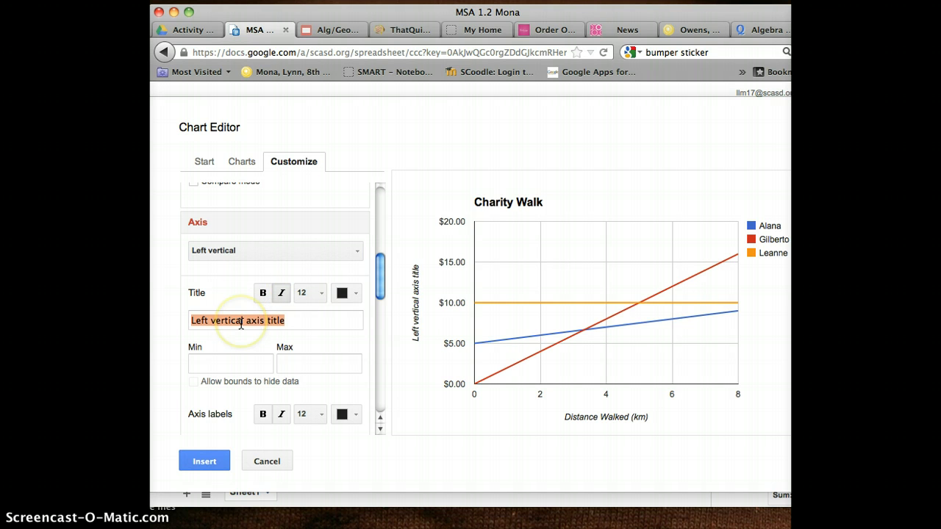
text(Money earned ($)
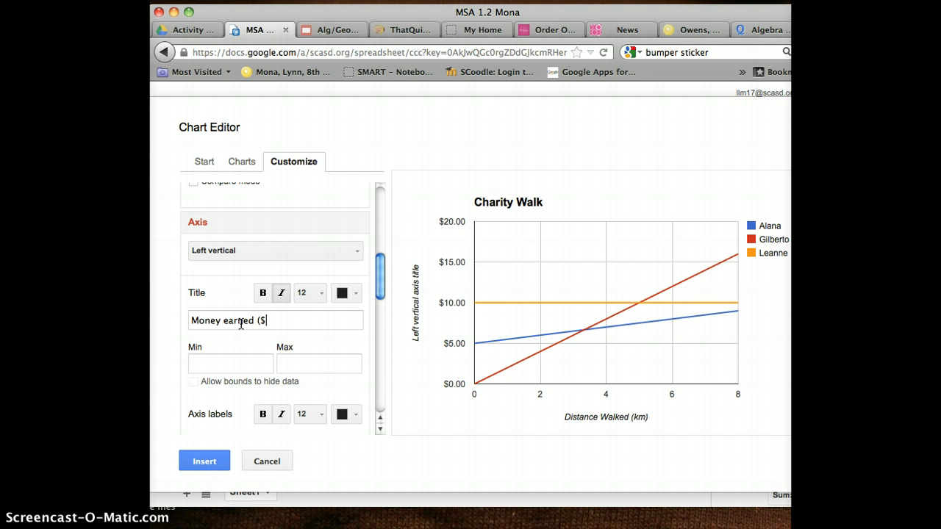
click(212, 463)
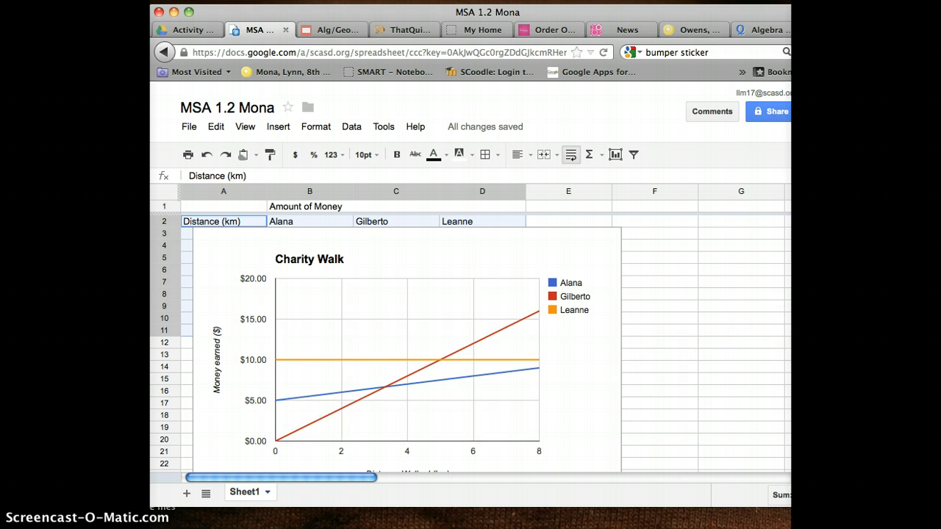
- Shrink the inserted Charity Walk chart from its lower corner so its width fits within columns A to D
click(610, 408)
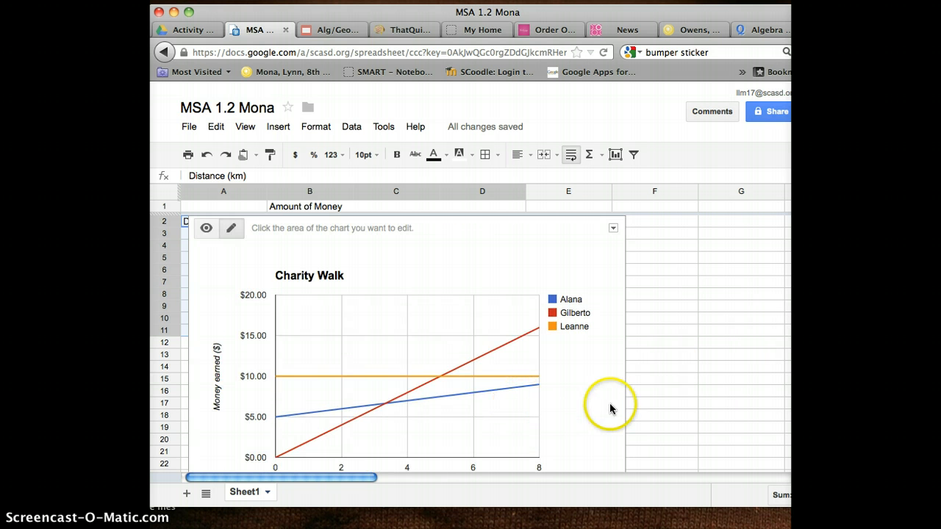
scroll(624, 323, down, 5)
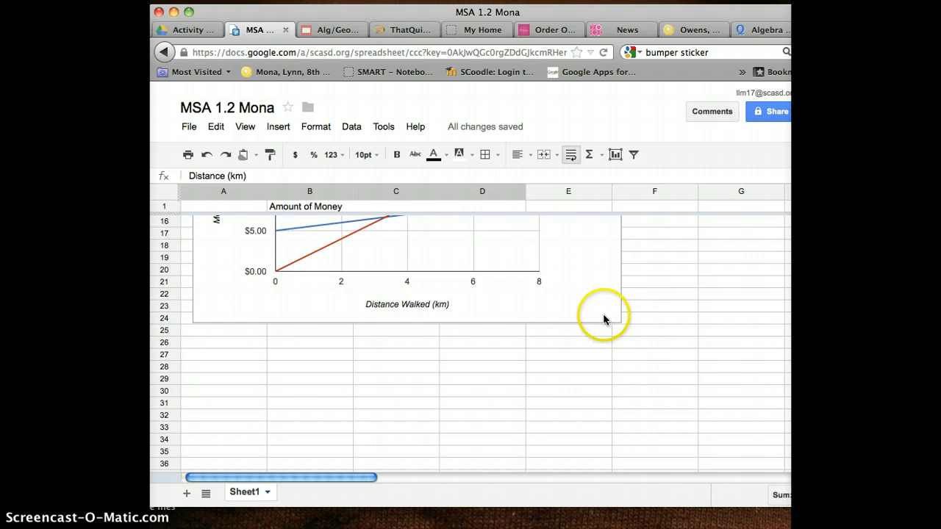
click(604, 318)
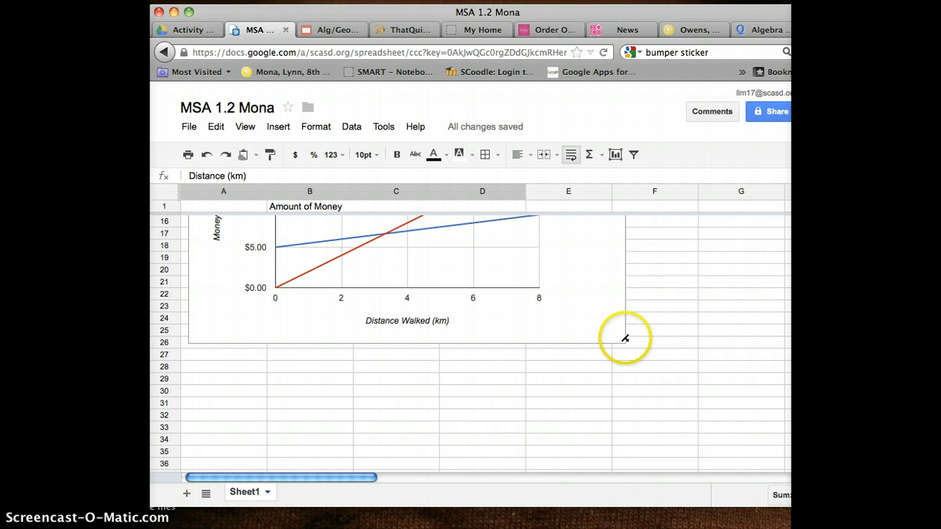
drag(625, 344, 497, 278)
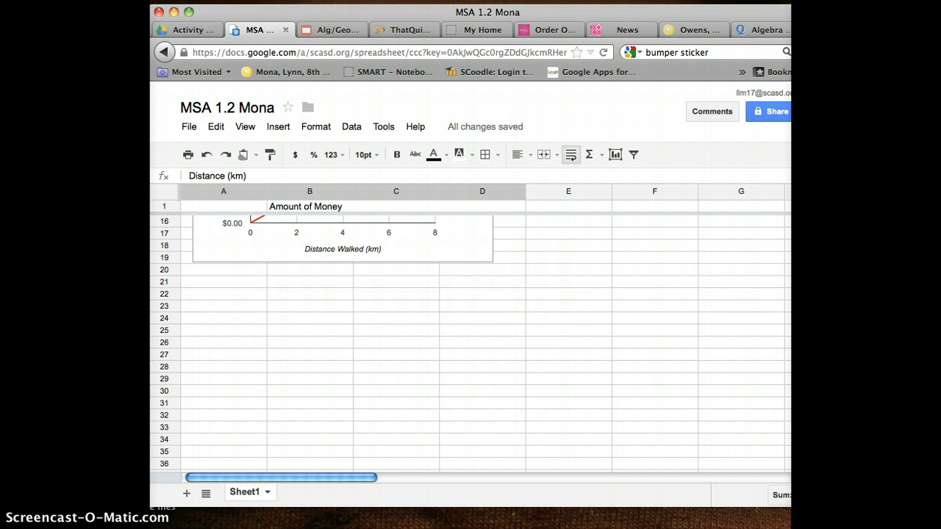
- Move the chart so it starts at column D, row 3, and shrink it to end in column F near row 19
scroll(339, 340, up, 5)
click(361, 336)
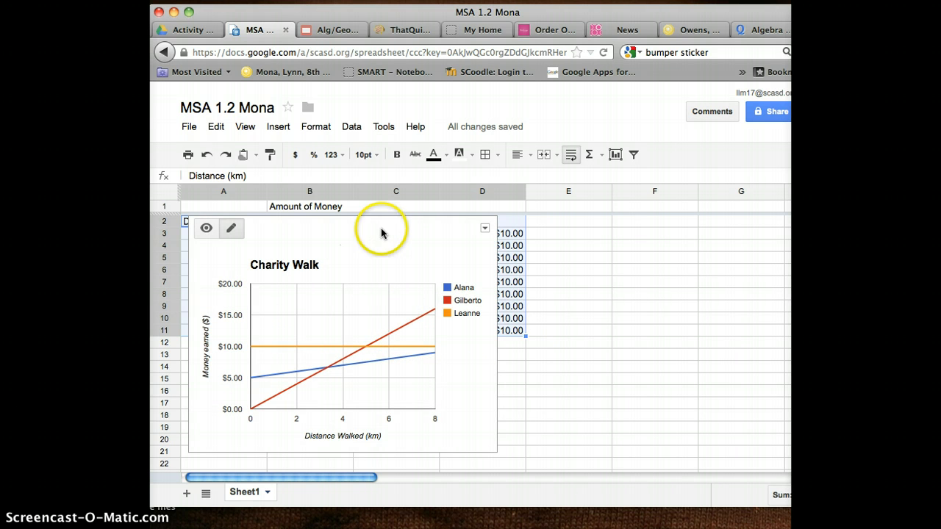
drag(378, 230, 634, 241)
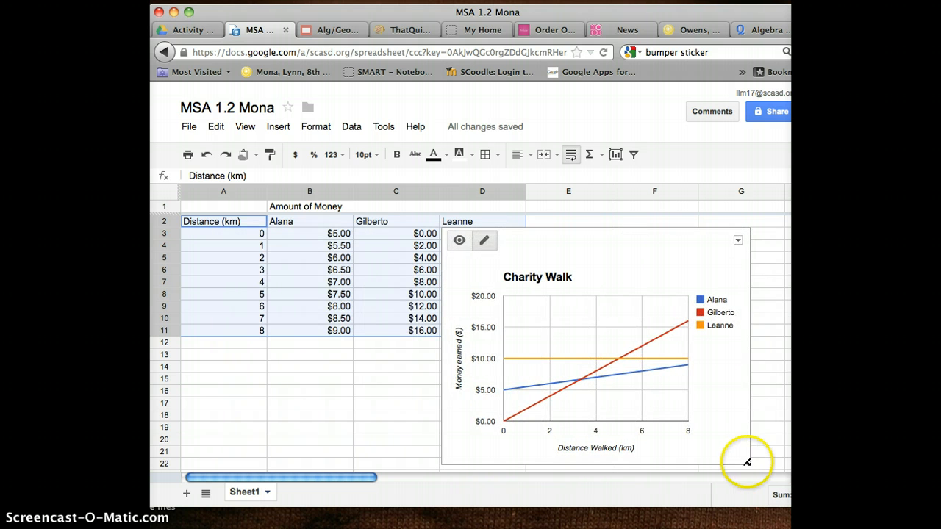
drag(748, 461, 671, 426)
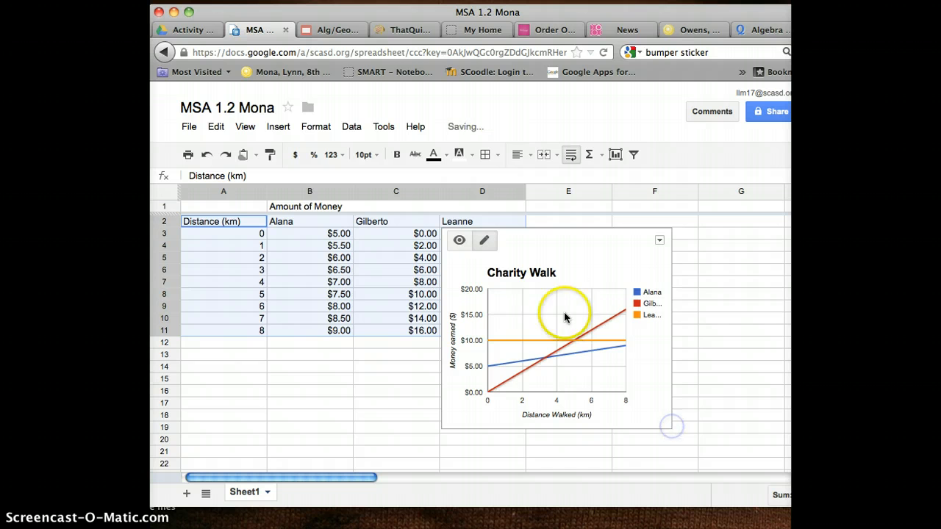
- Move the Charity Walk chart clear of the data table so it starts at column E beside row 3
drag(574, 268, 636, 251)
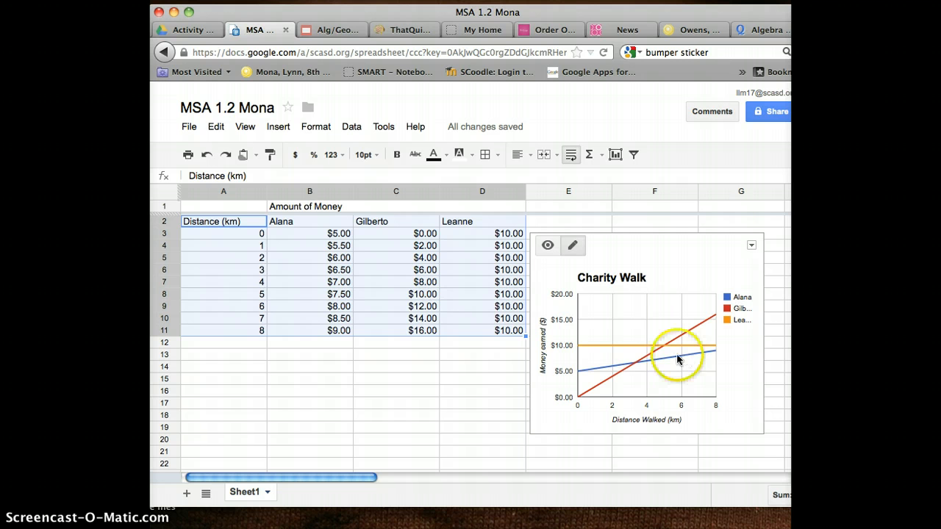
- Print the current sheet to a Letter-size landscape PDF fitted to width, and open it in Preview to check the page
click(187, 126)
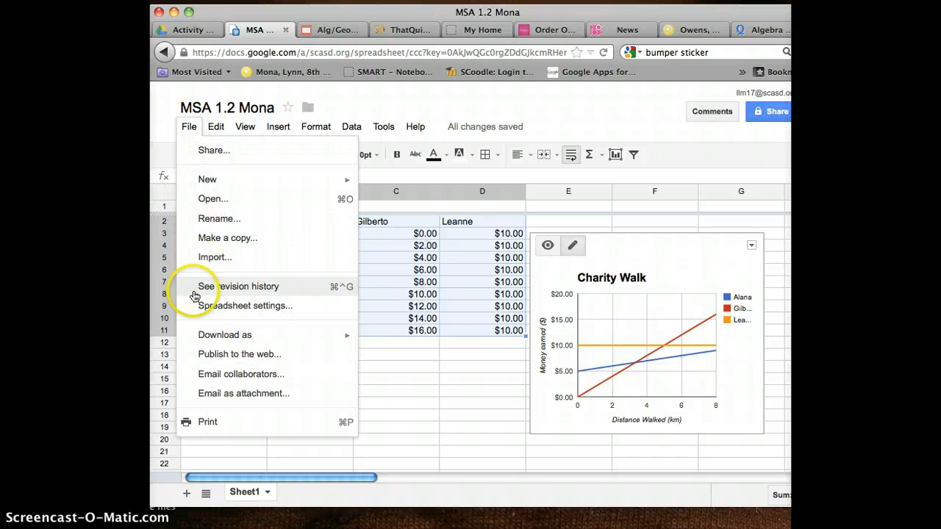
click(212, 424)
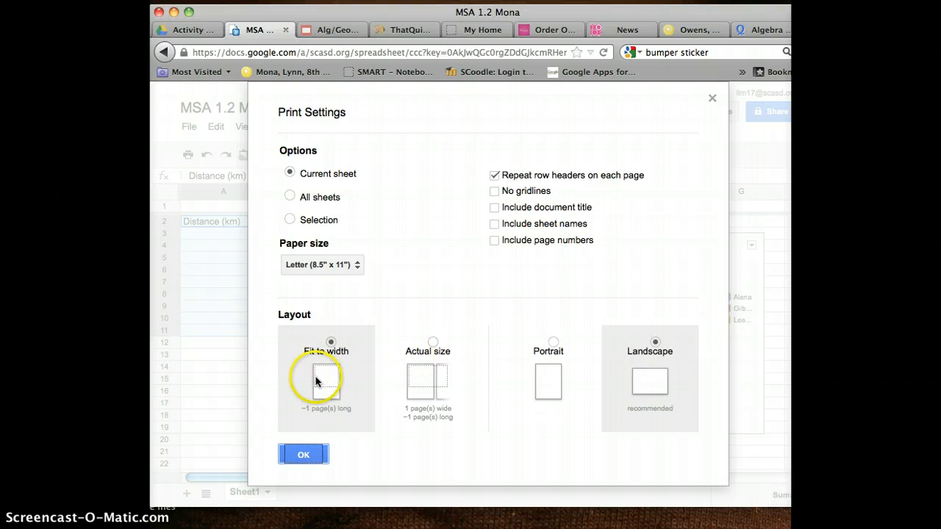
click(304, 454)
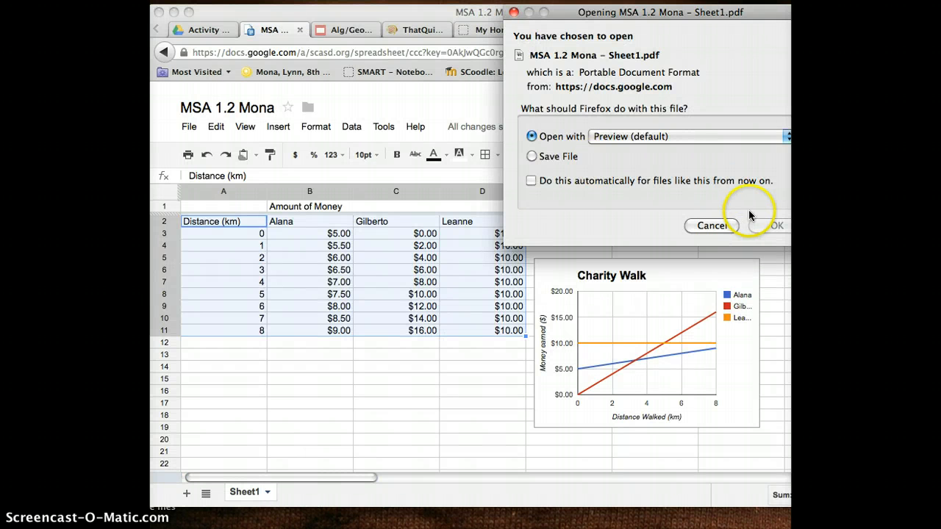
click(765, 227)
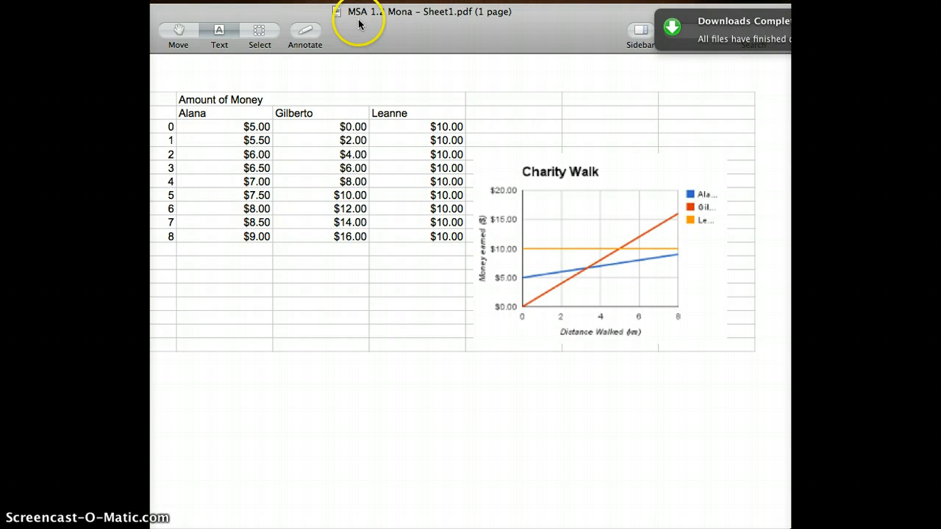
drag(358, 19, 411, 22)
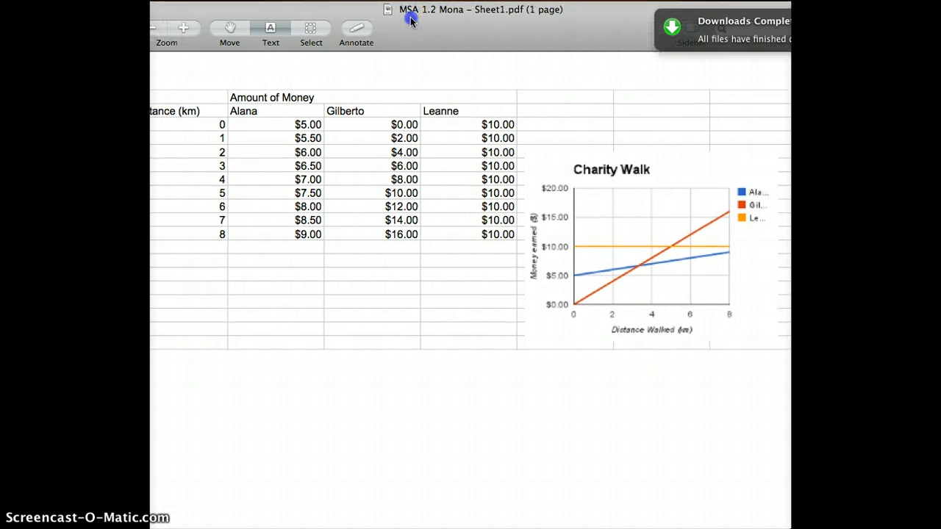